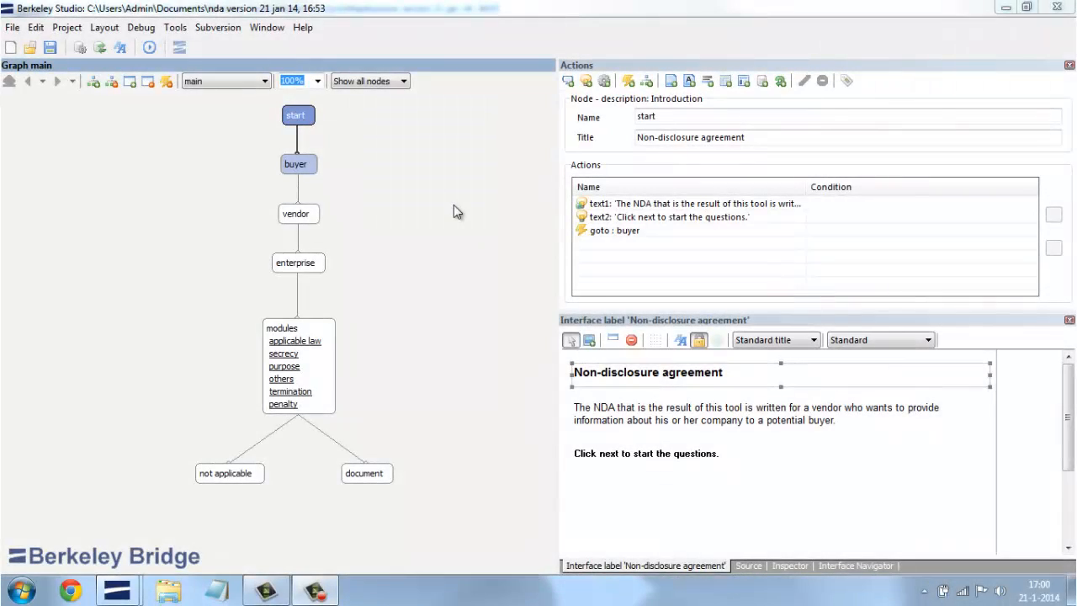
- Copy the buyer node of the nda main graph and paste it at the start node
left_click(294, 166)
right_click(328, 140)
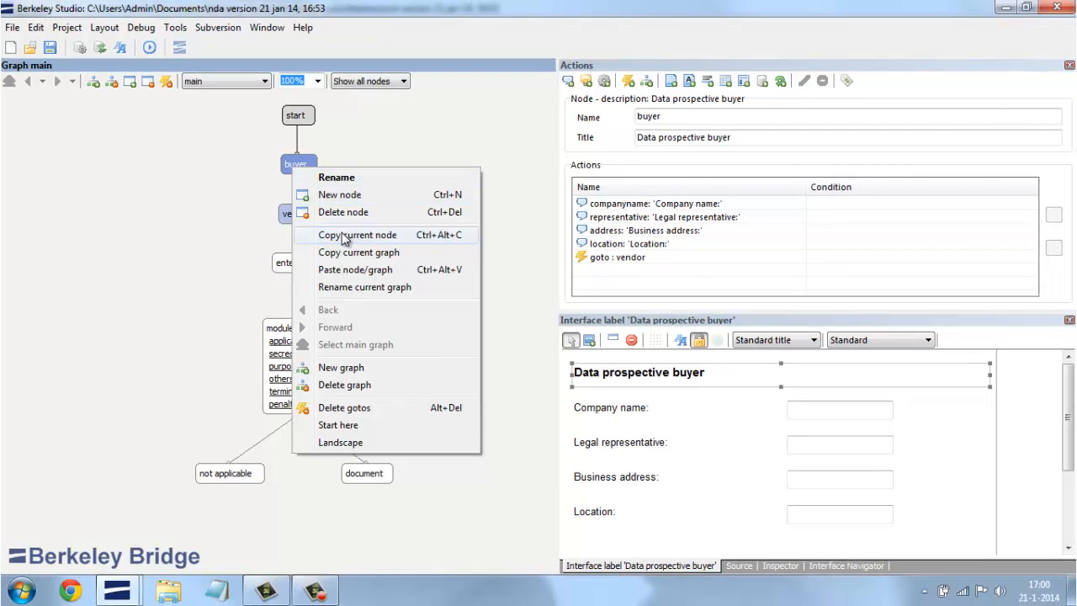
left_click(342, 235)
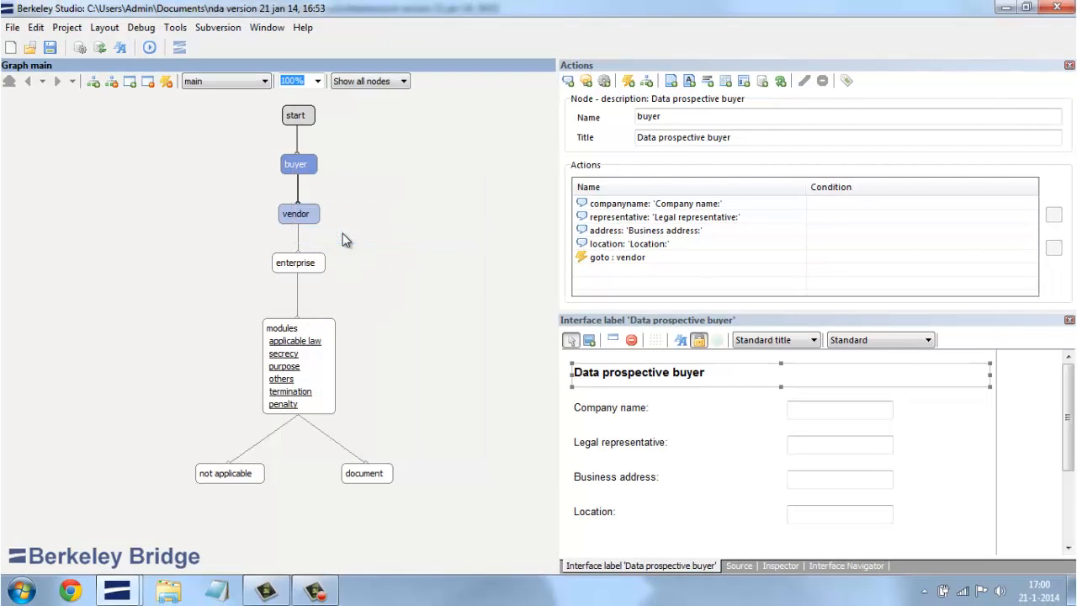
left_click(303, 120)
right_click(302, 120)
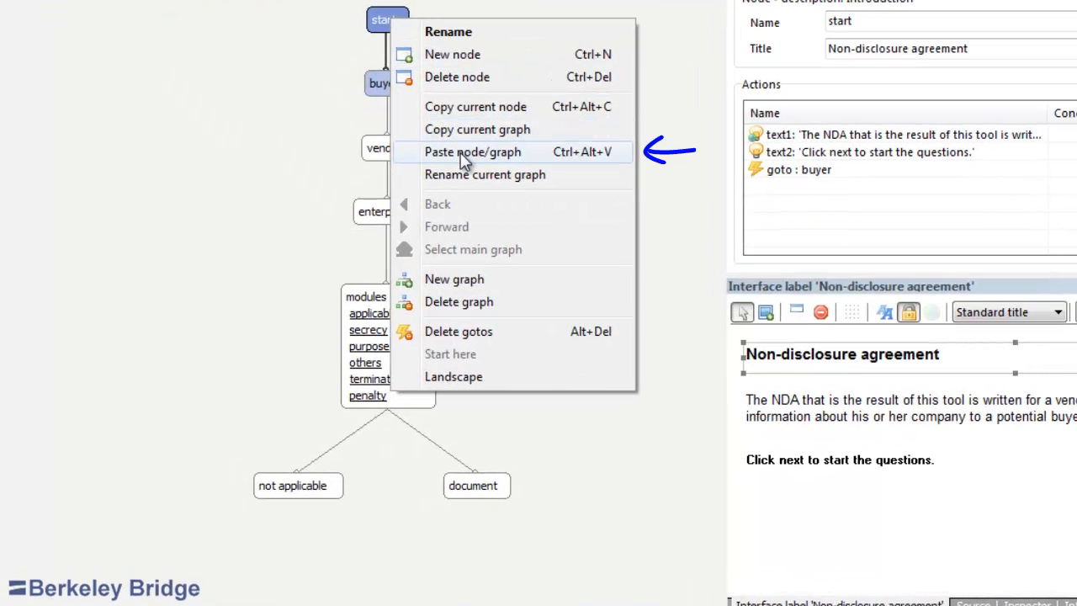
left_click(461, 155)
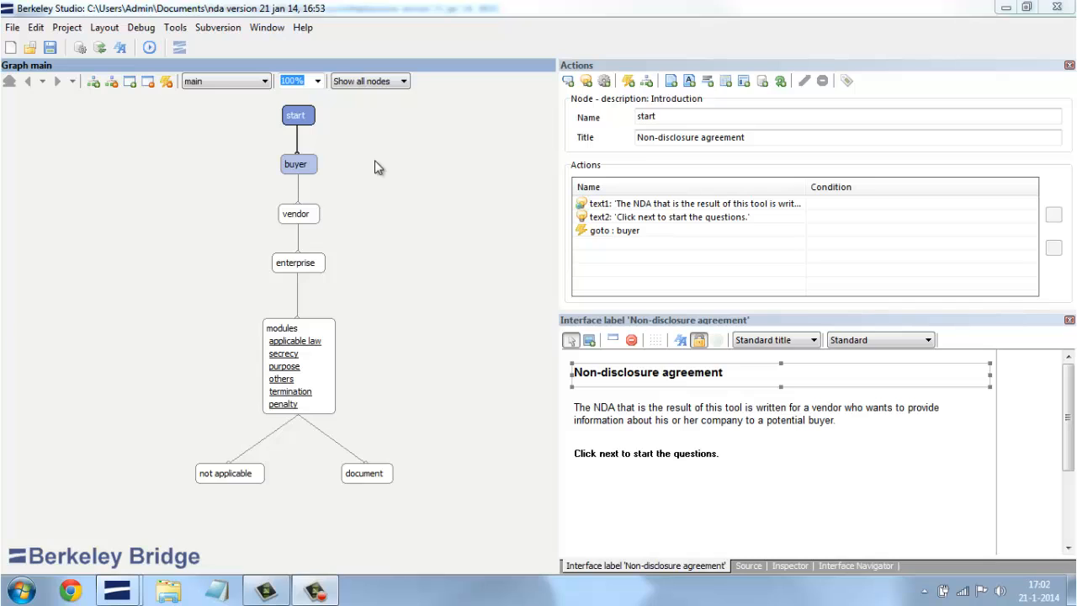
- Copy the main graph of the nda model and paste it at the infrastructure model's start node, naming it new_name
right_click(308, 115)
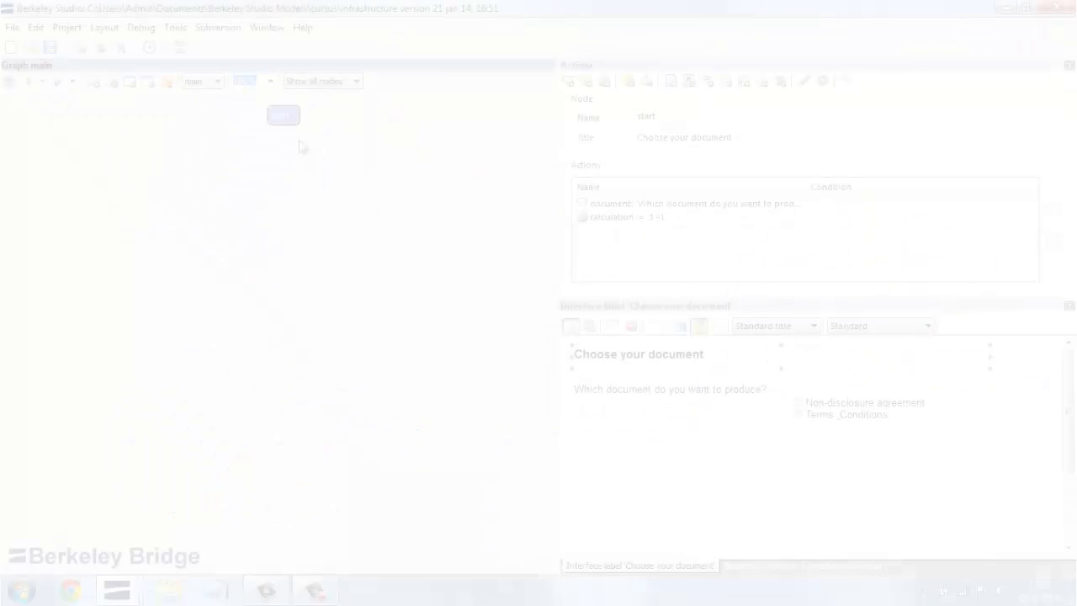
right_click(295, 122)
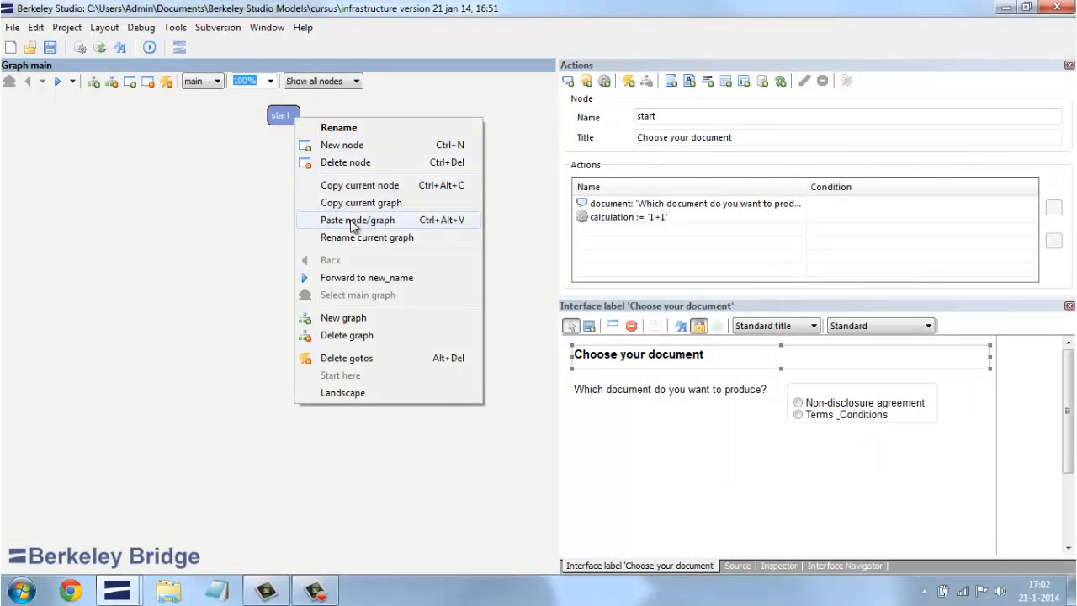
left_click(350, 219)
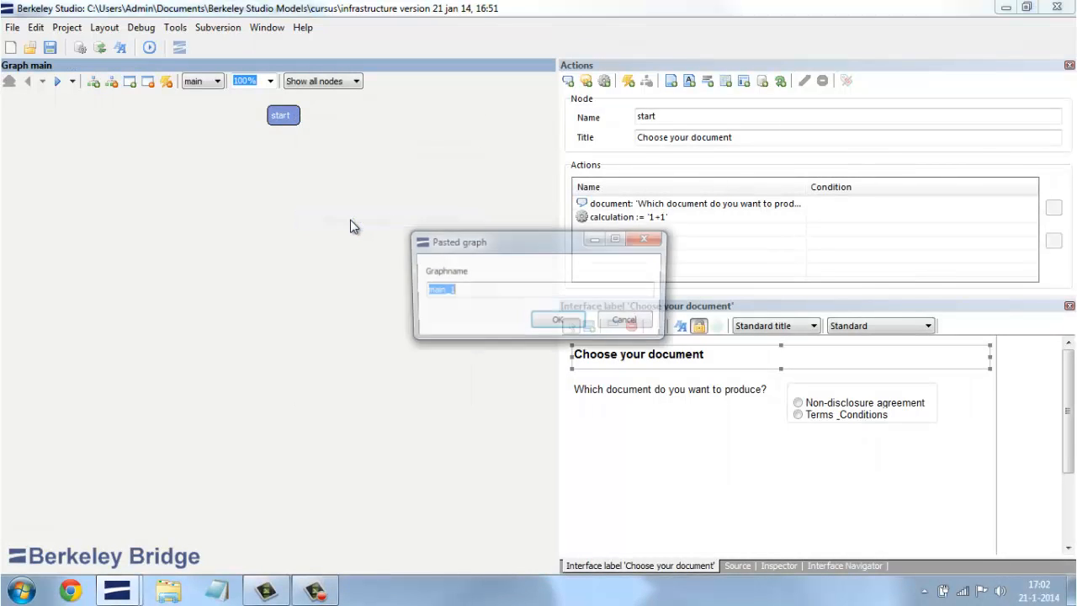
type("new_name")
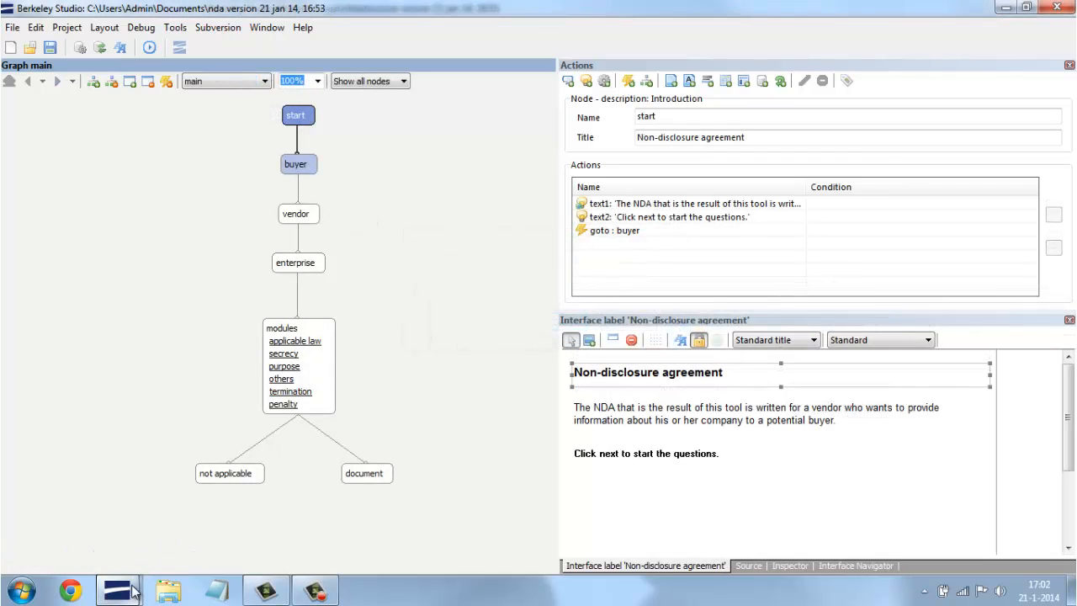
left_click(116, 591)
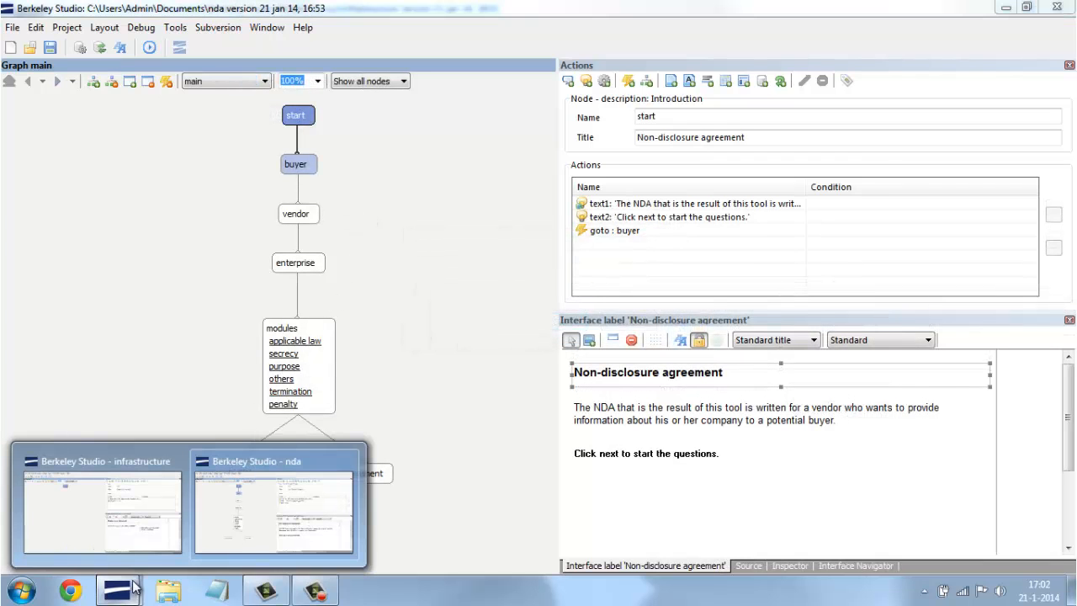
left_click(159, 503)
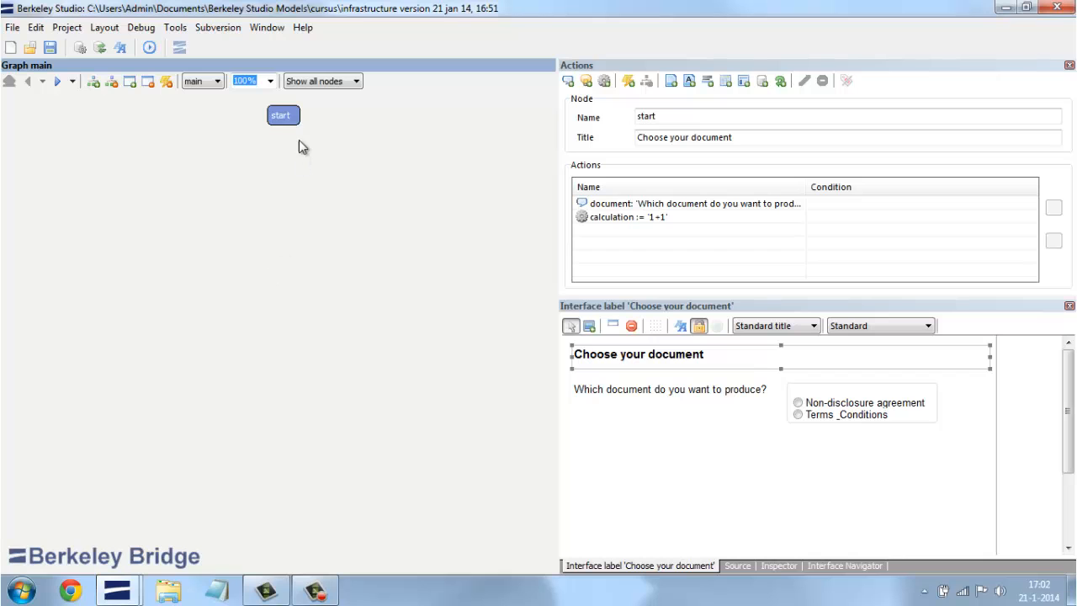
right_click(291, 117)
left_click(352, 222)
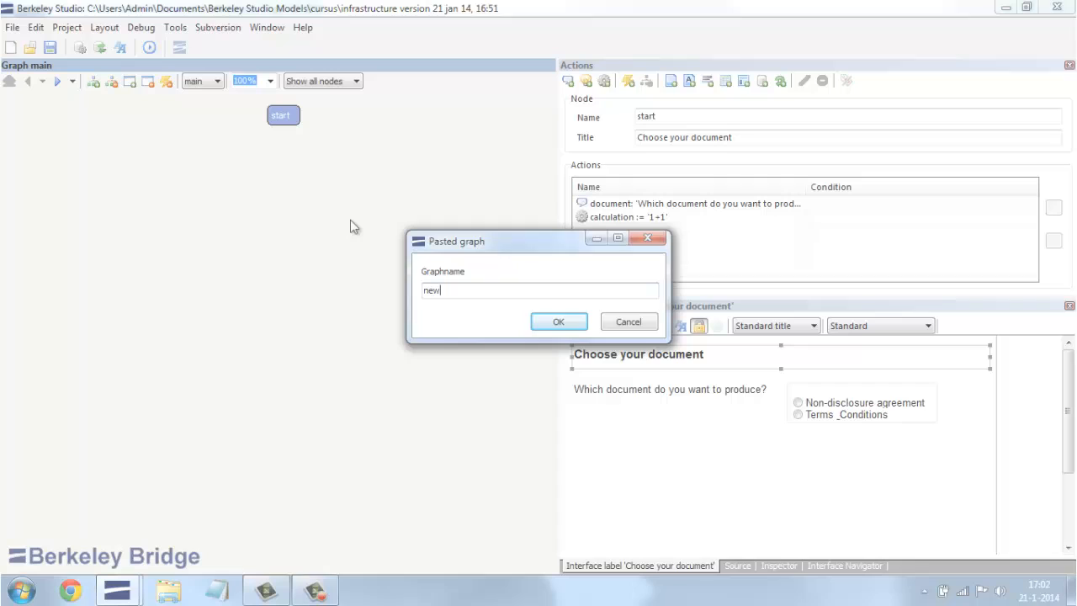
type("_name")
key("Return")
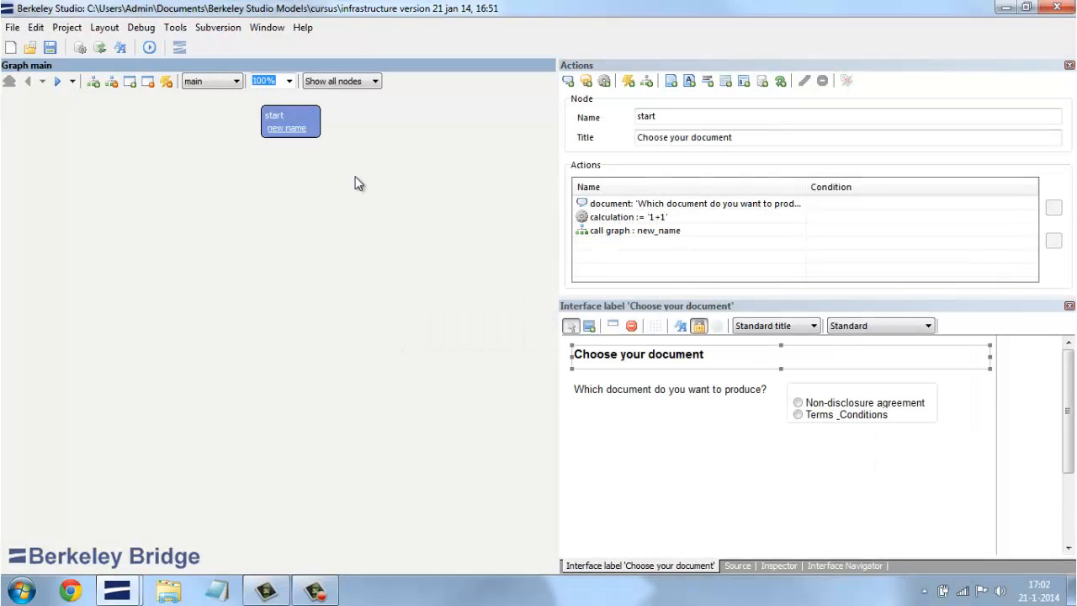
- Examine the modules node in the pasted new_name graph against the nda original and its applicable law subgraph
left_click(296, 130)
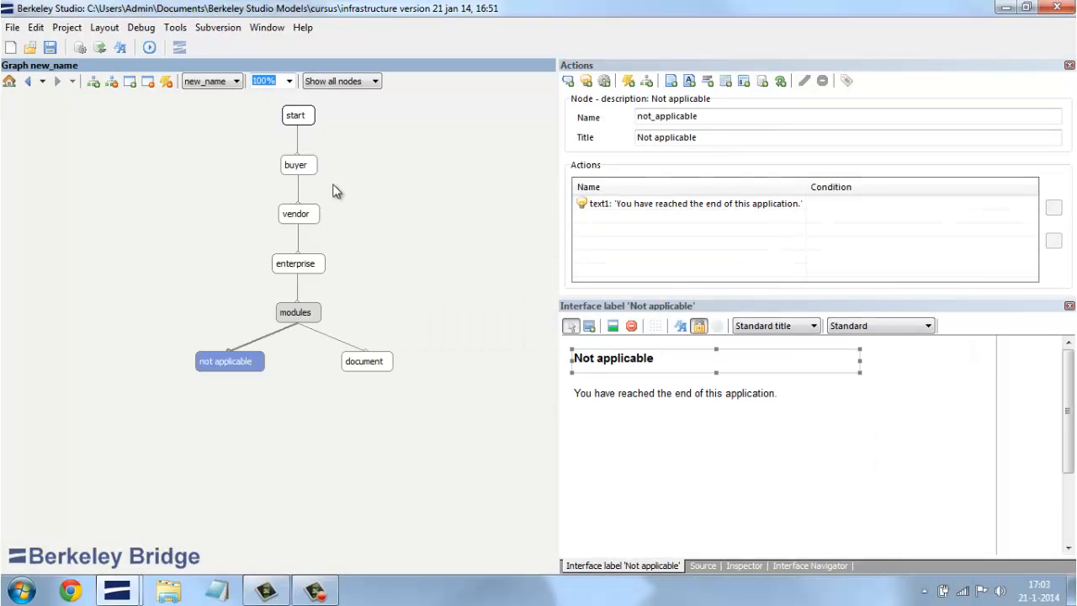
left_click(311, 311)
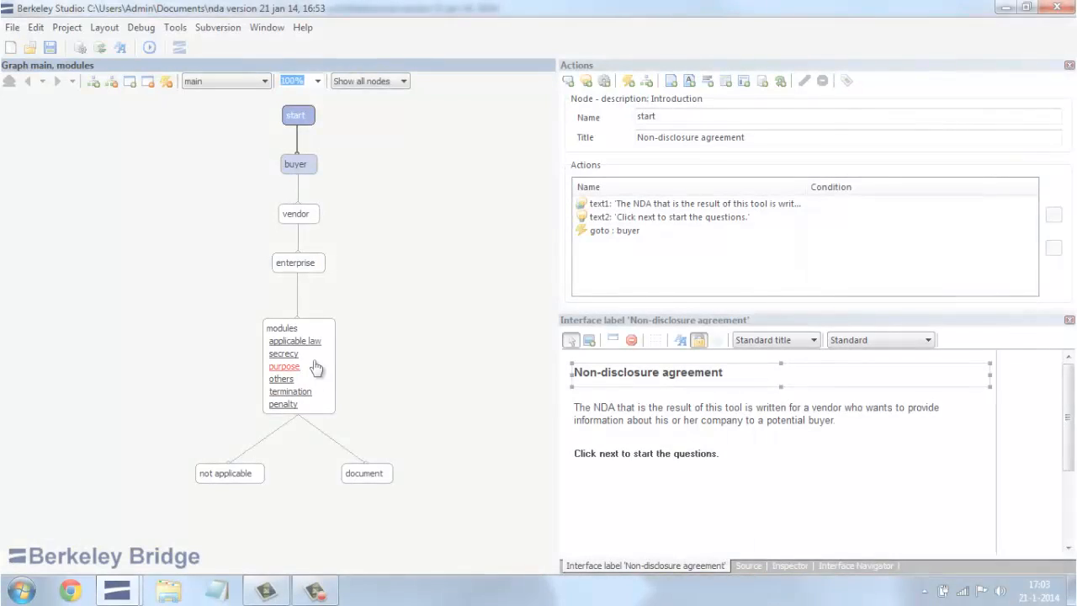
left_click(317, 343)
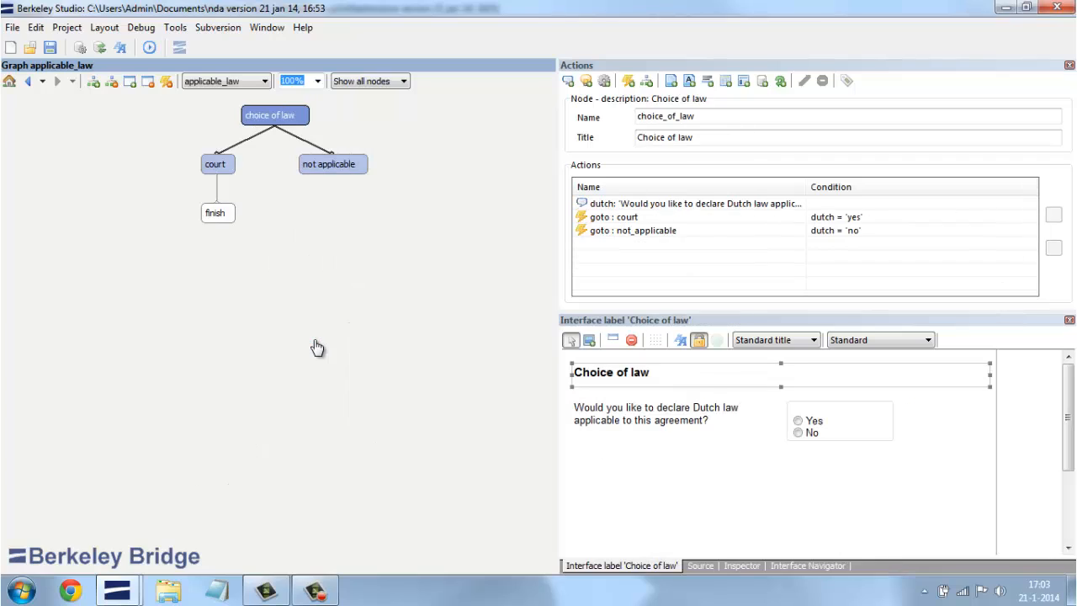
left_click(227, 170)
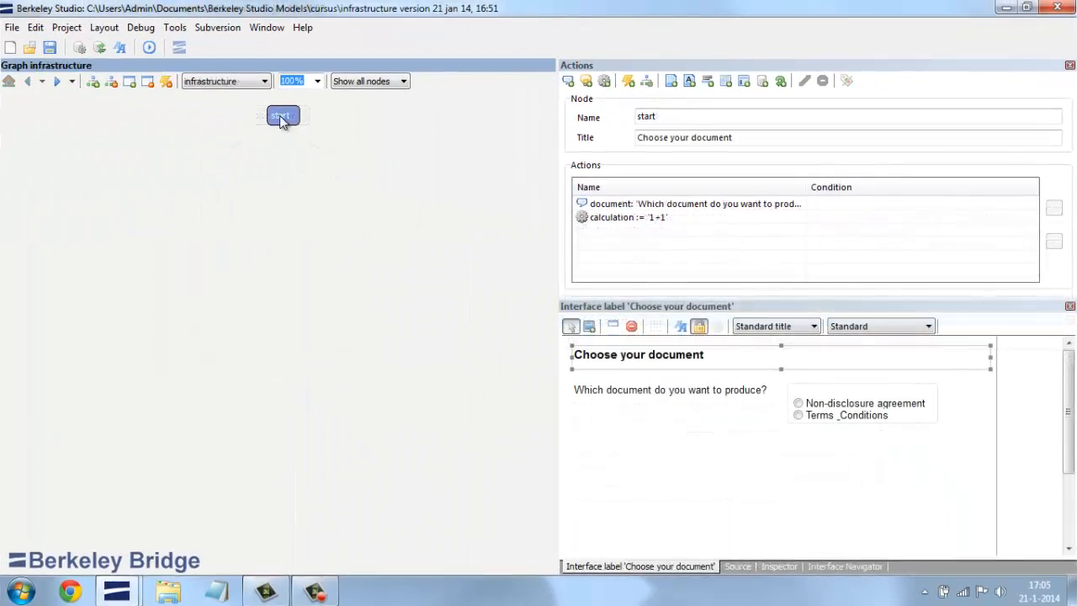
- Paste the copied nda main graph at the start node of the infrastructure graph
right_click(112, 117)
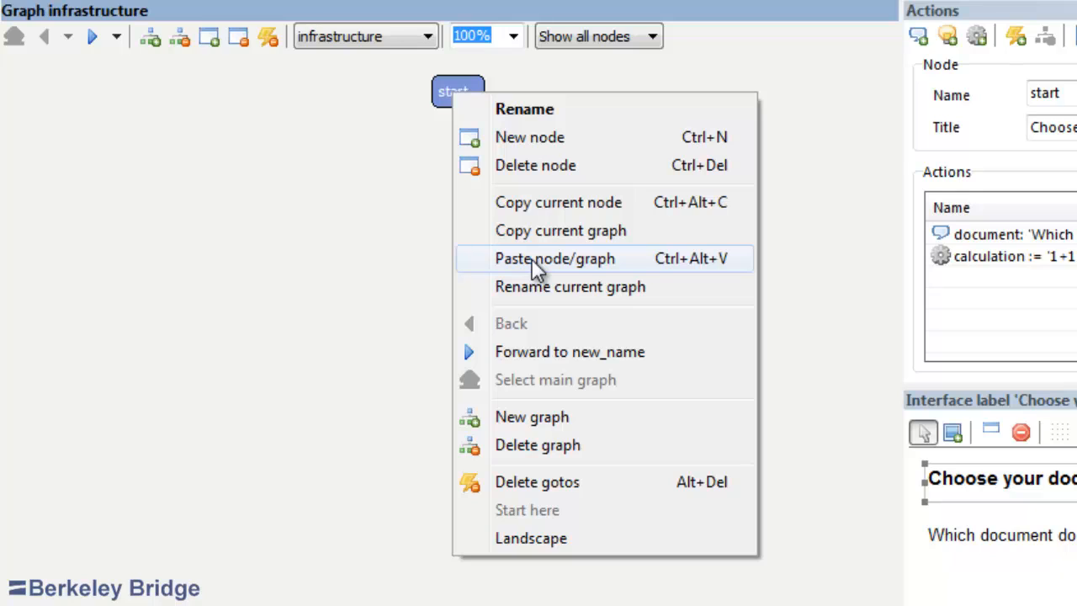
left_click(532, 260)
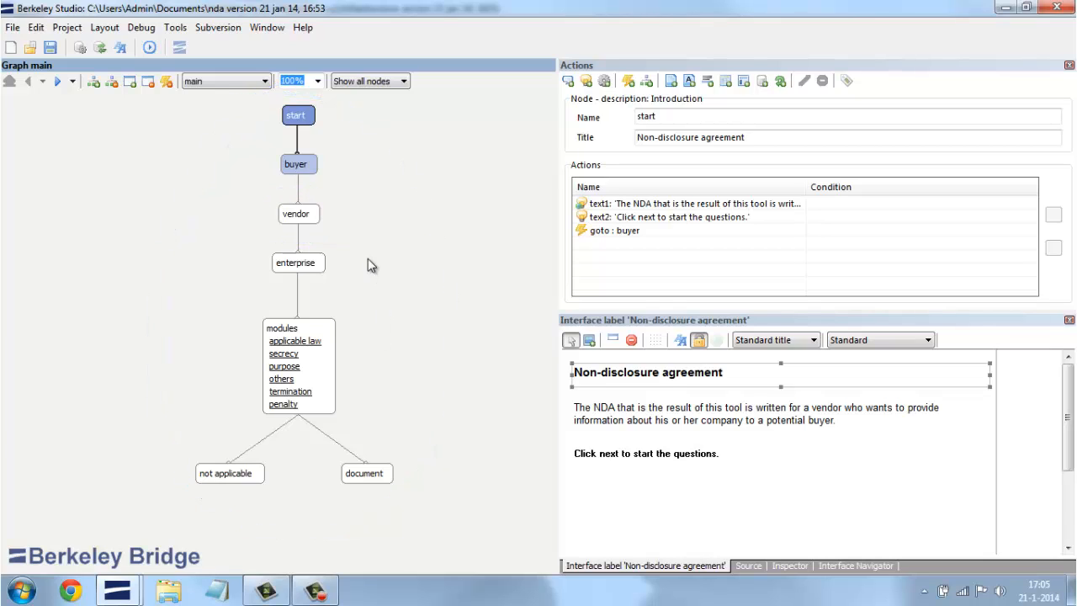
- Copy the business address question from the nda buyer node and paste it into the enterprise node's actions
left_click(306, 164)
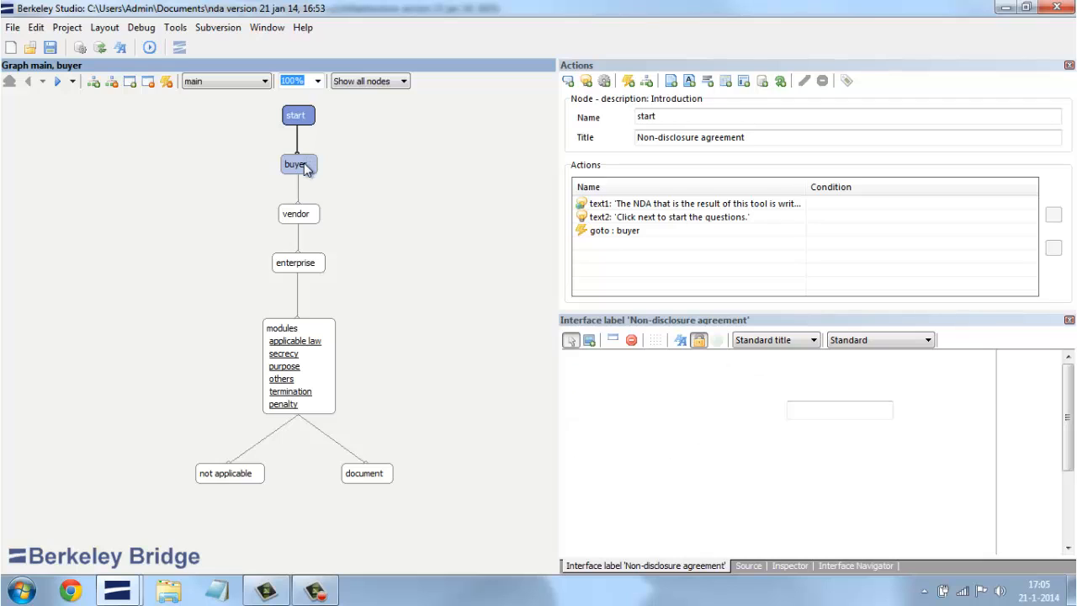
left_click(595, 233)
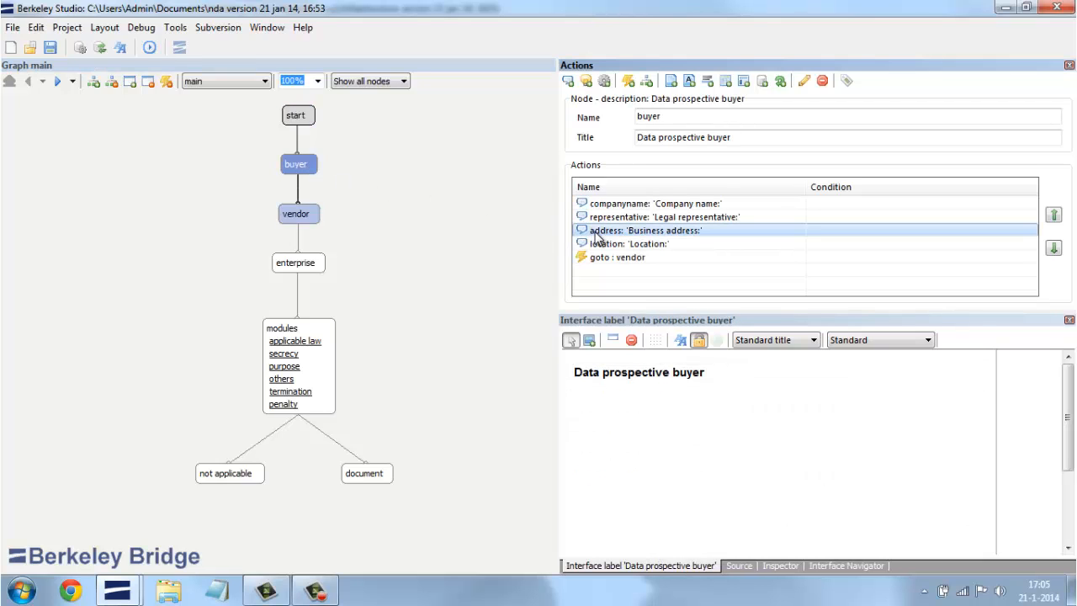
right_click(597, 234)
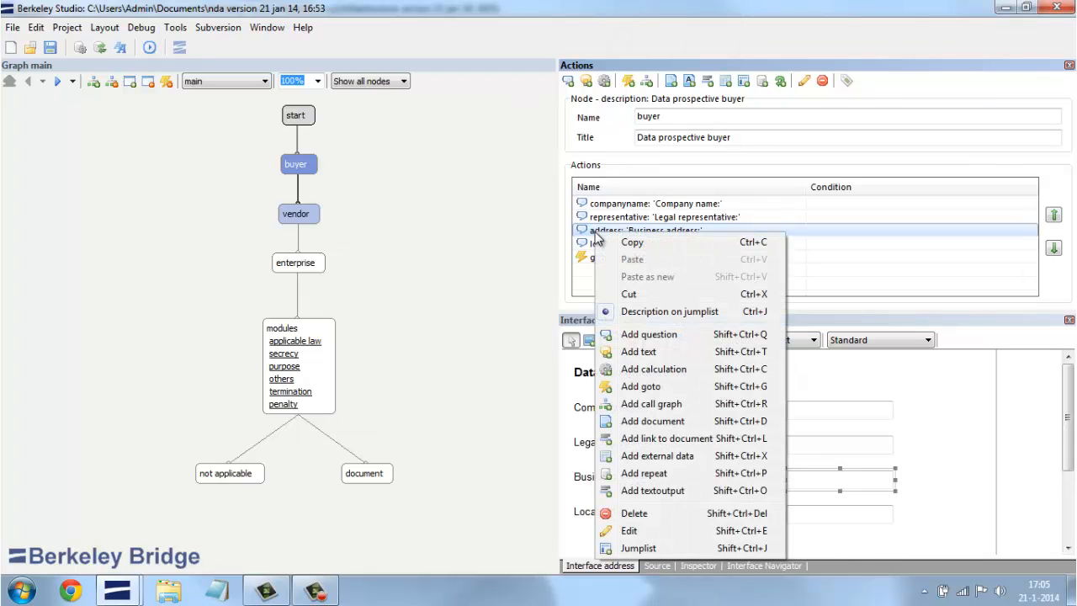
left_click(641, 244)
left_click(301, 265)
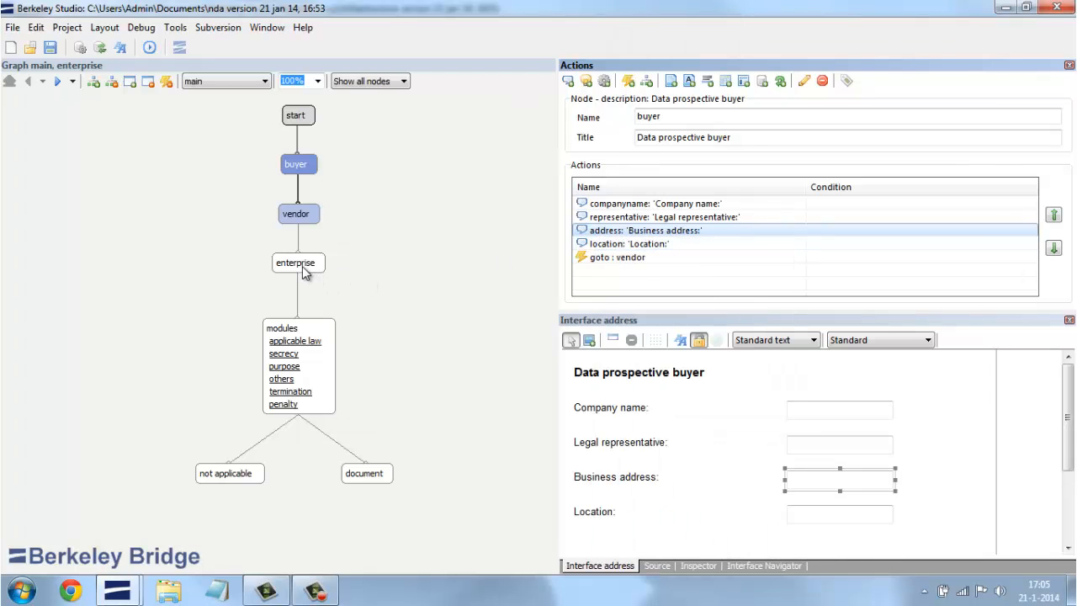
right_click(620, 274)
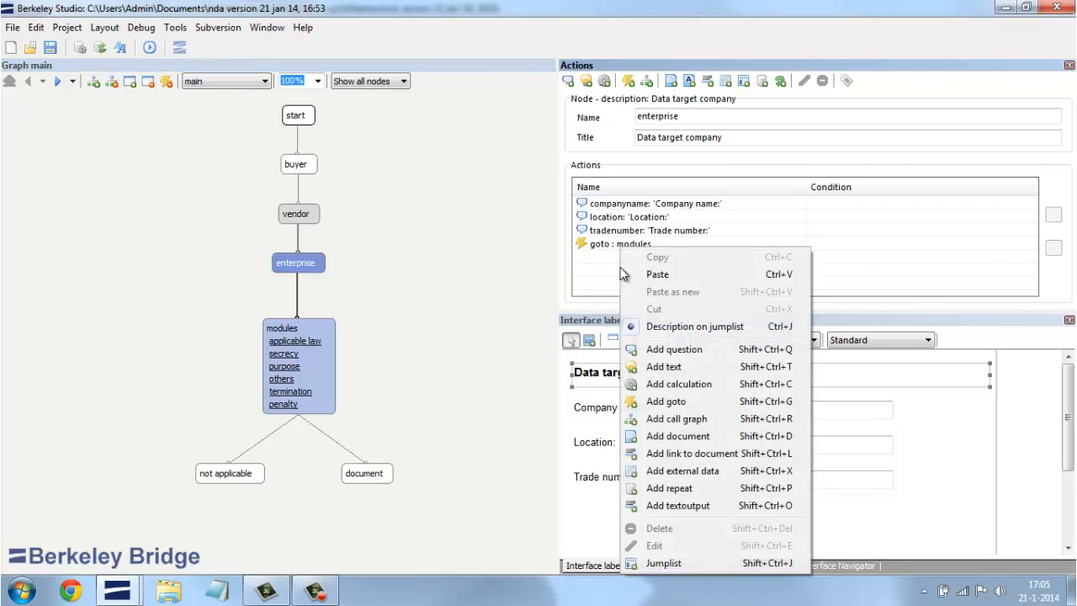
left_click(644, 276)
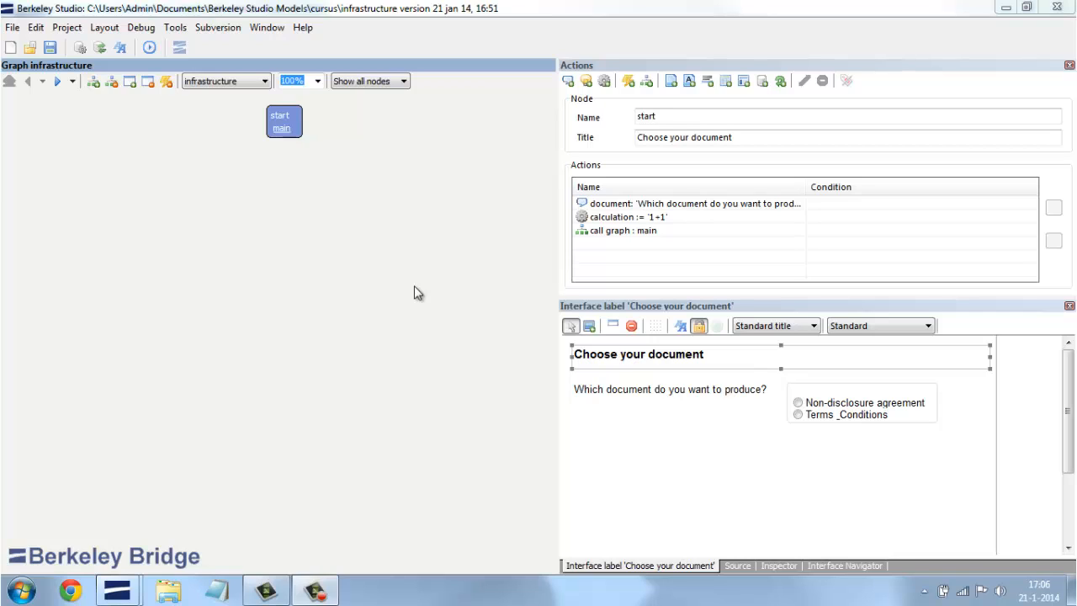
- Copy the calculation action from the start node of the infrastructure graph
left_click(629, 217)
right_click(632, 218)
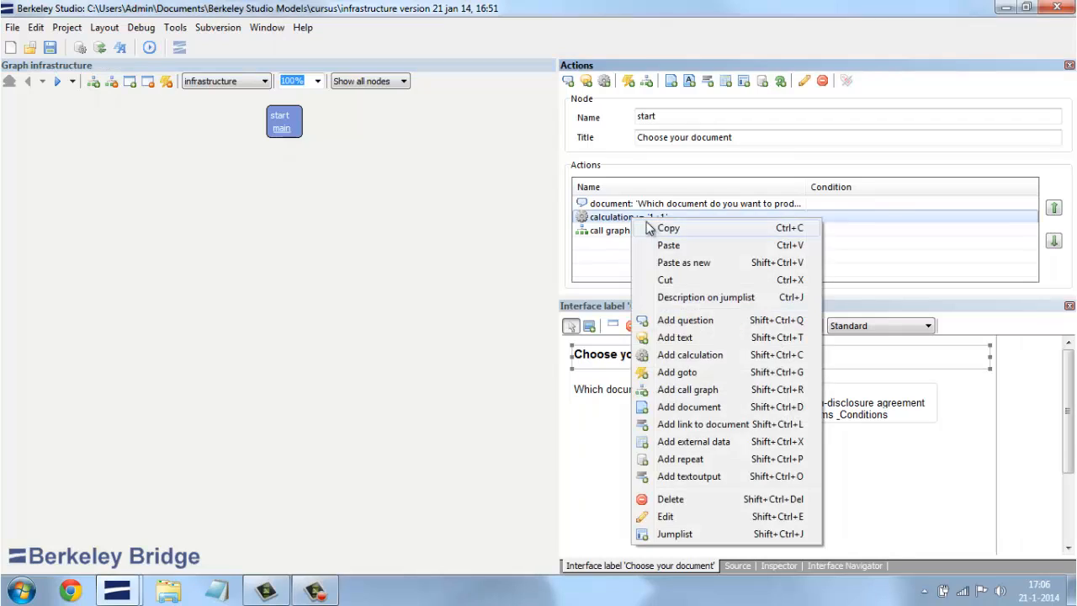
left_click(686, 251)
- Paste the copied calculation under its existing name into the start node's actions and undo the paste
right_click(680, 251)
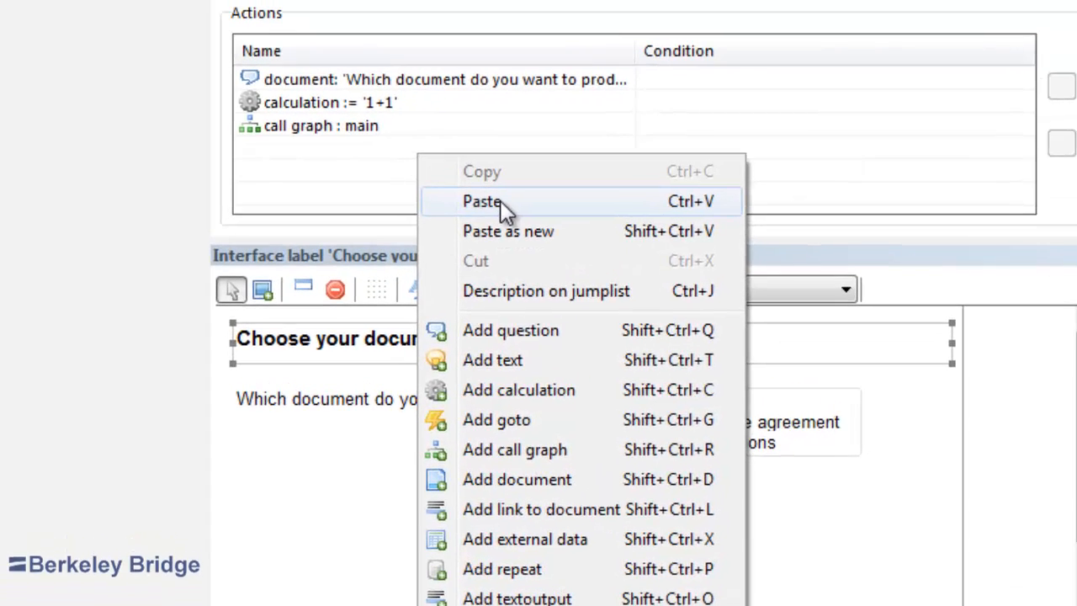
left_click(566, 121)
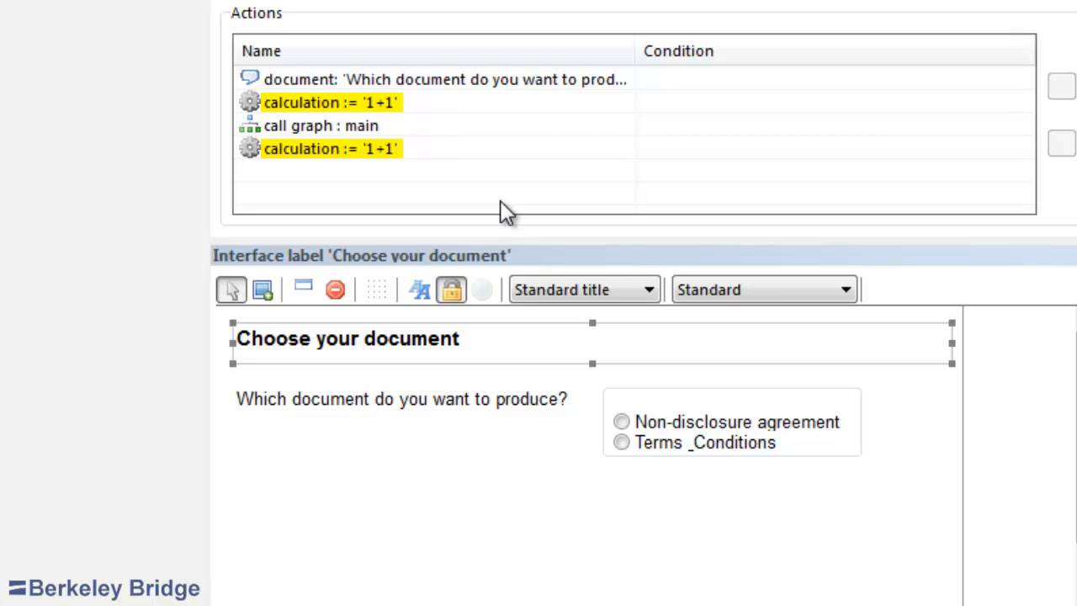
key("ctrl+z")
- Paste the copied calculation as a new action named new_calculation in the start node
right_click(403, 158)
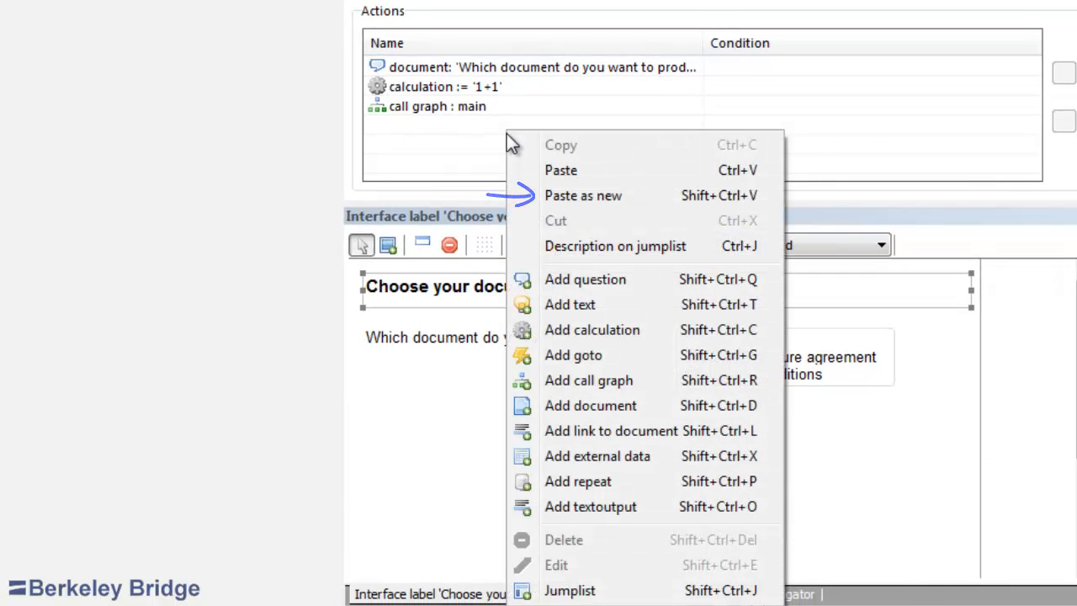
left_click(551, 195)
type("new_calculation")
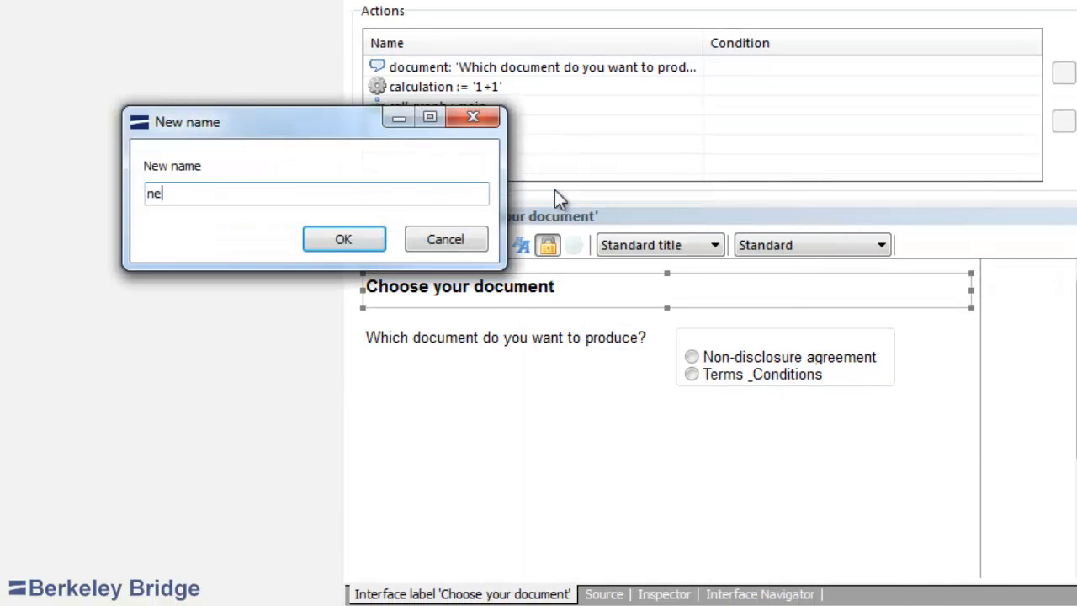
key("Return")
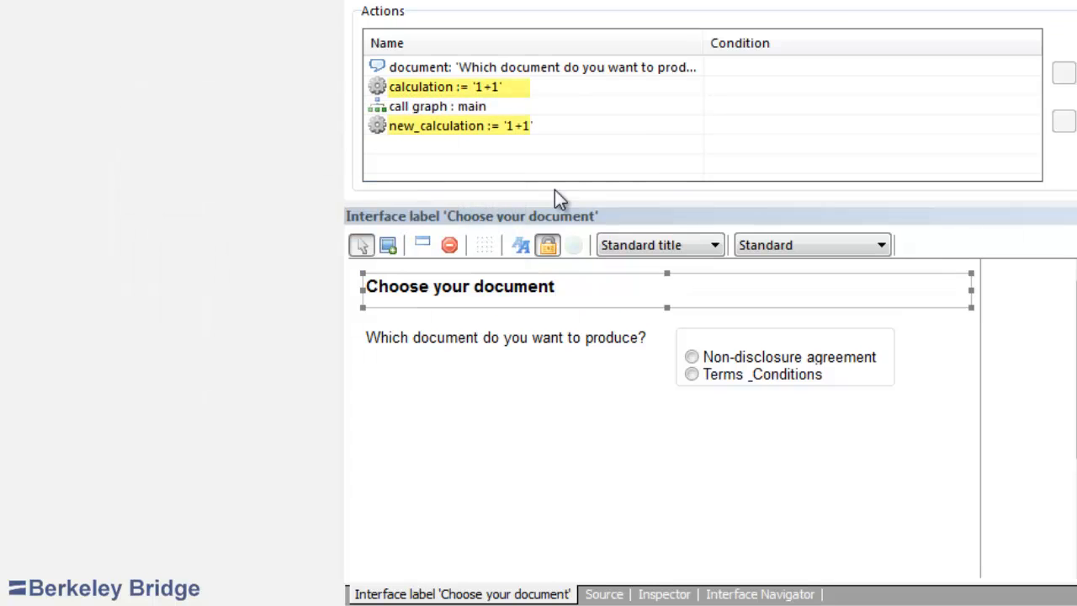